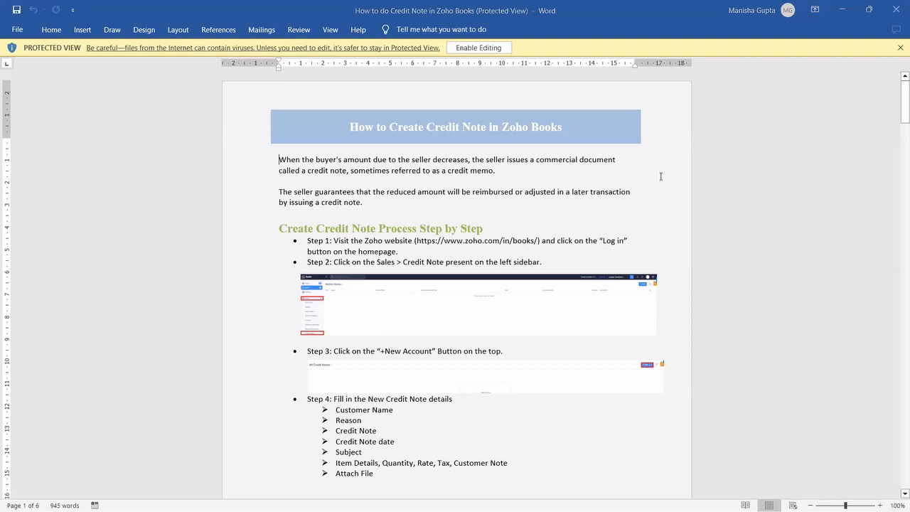
Switch from the Word document to the Zoho Books dashboard in Chrome.
key(alt+Tab)
key(alt+Tab)
key(alt+Tab)
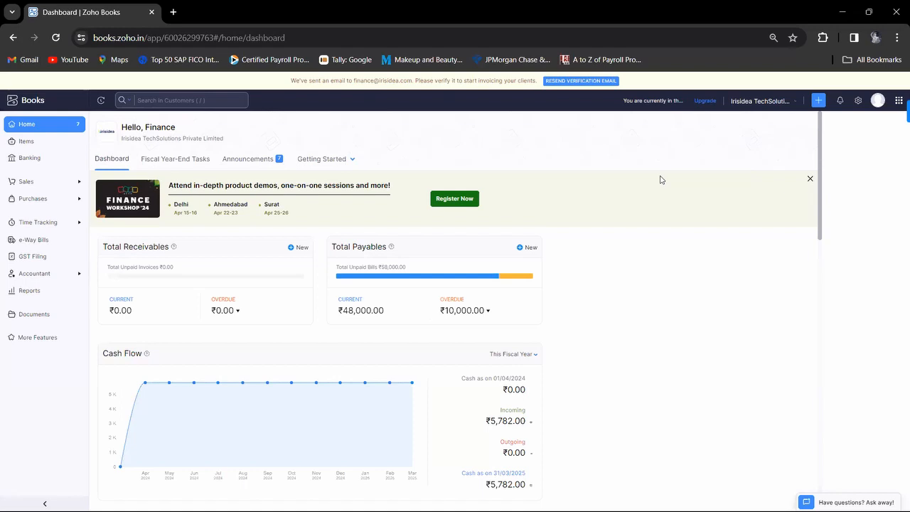
Start a new credit note in the sales module and select KJL Ltd as its customer.
click(53, 187)
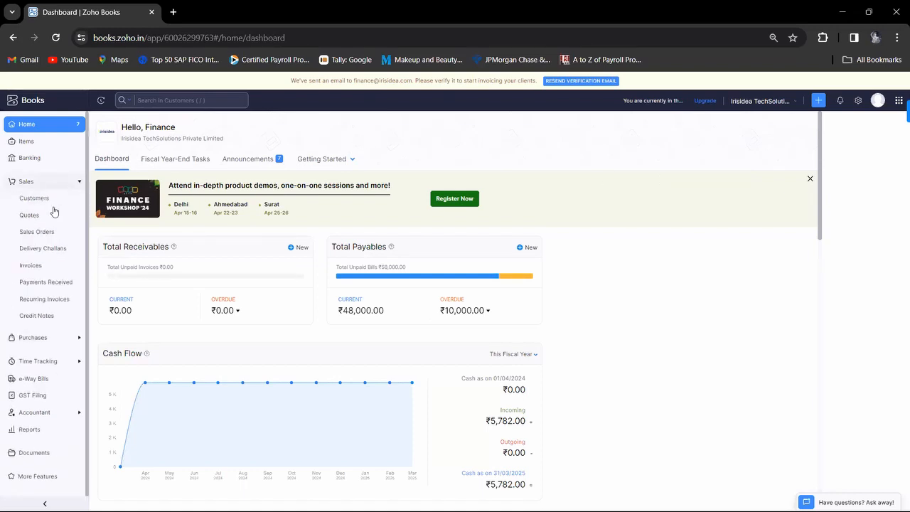
click(51, 319)
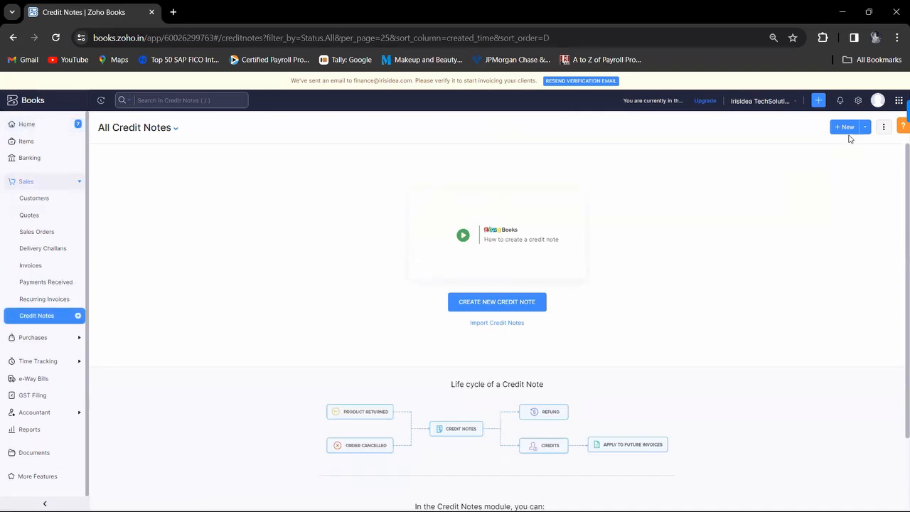
click(841, 134)
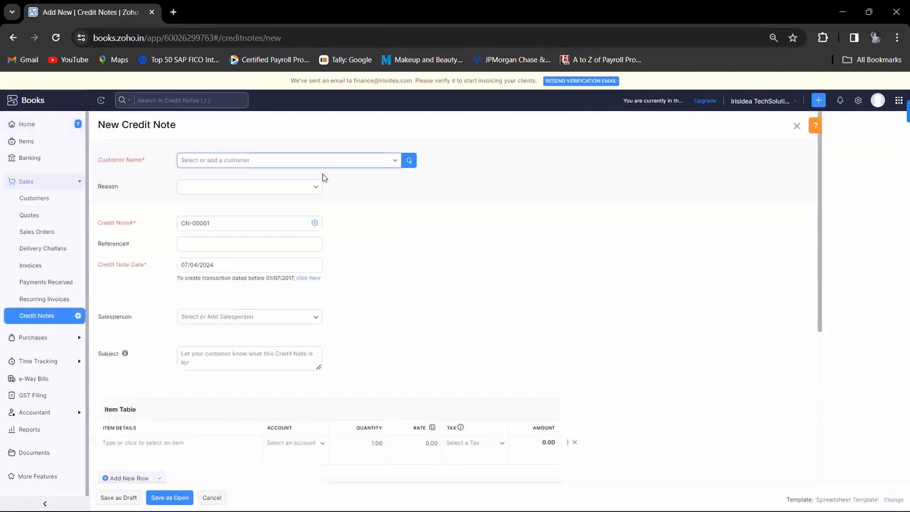
click(340, 165)
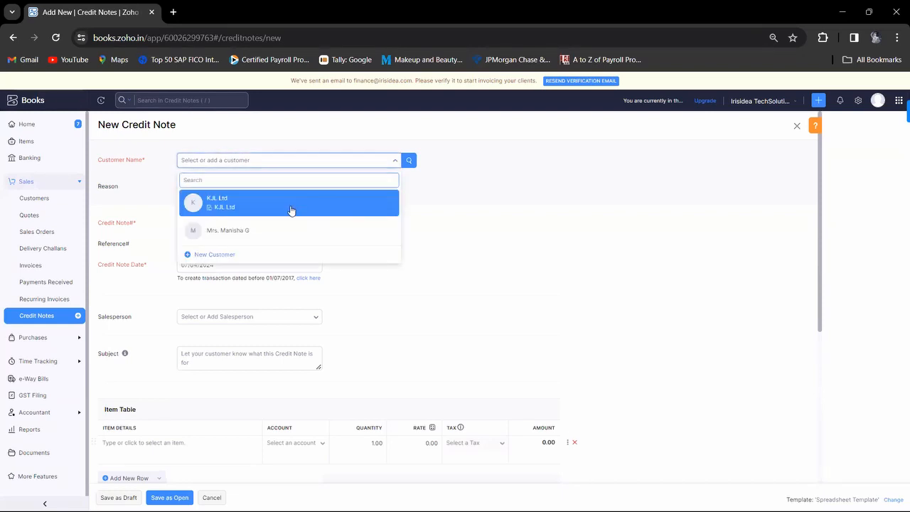
click(291, 206)
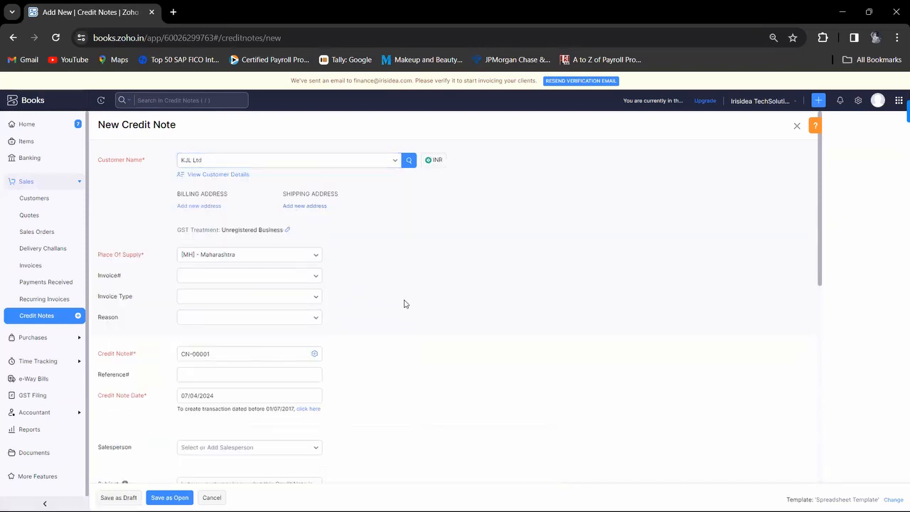
Set the credit note's invoice type to B2C Others and its reason to Sales Return.
scroll(405, 304, down, 3)
click(310, 161)
click(378, 218)
click(301, 182)
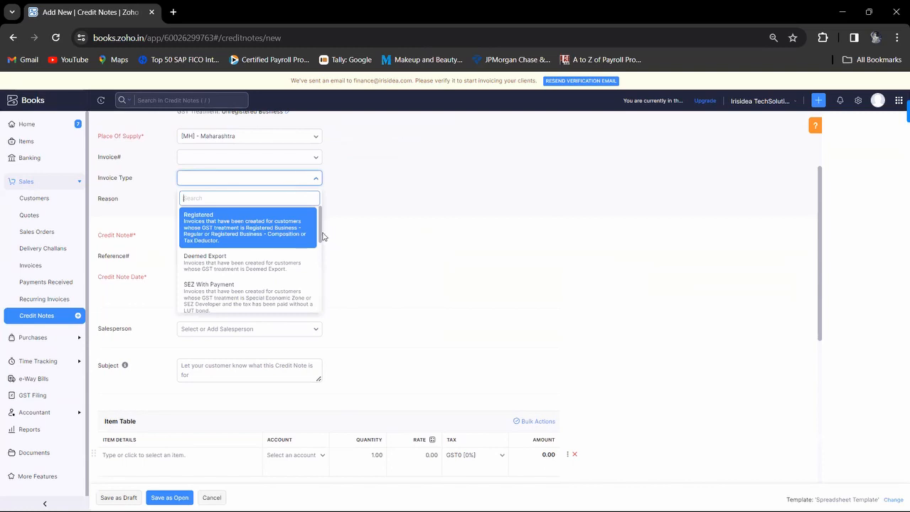
double_click(322, 261)
click(305, 204)
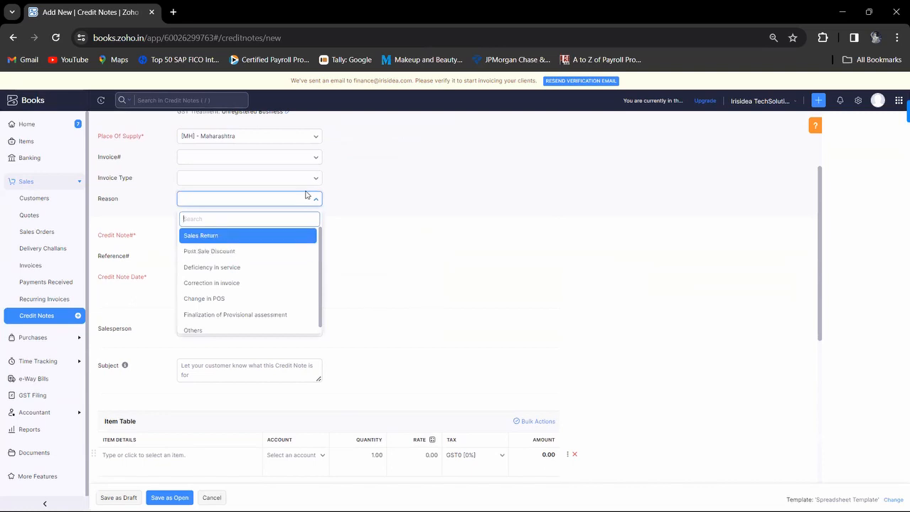
click(304, 182)
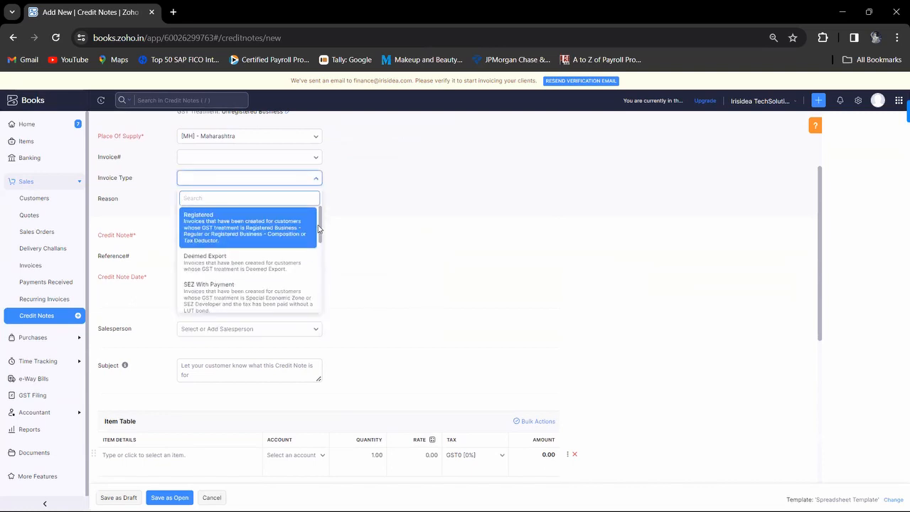
drag(318, 228, 320, 306)
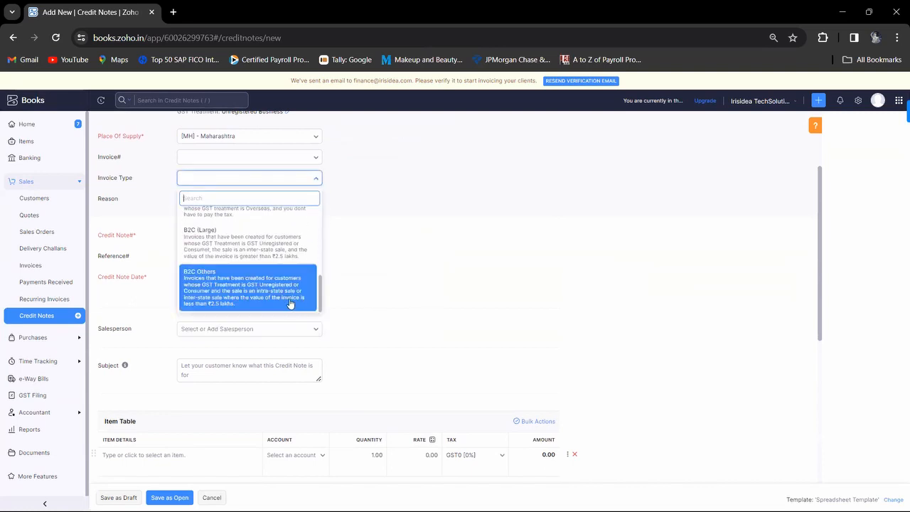
click(290, 292)
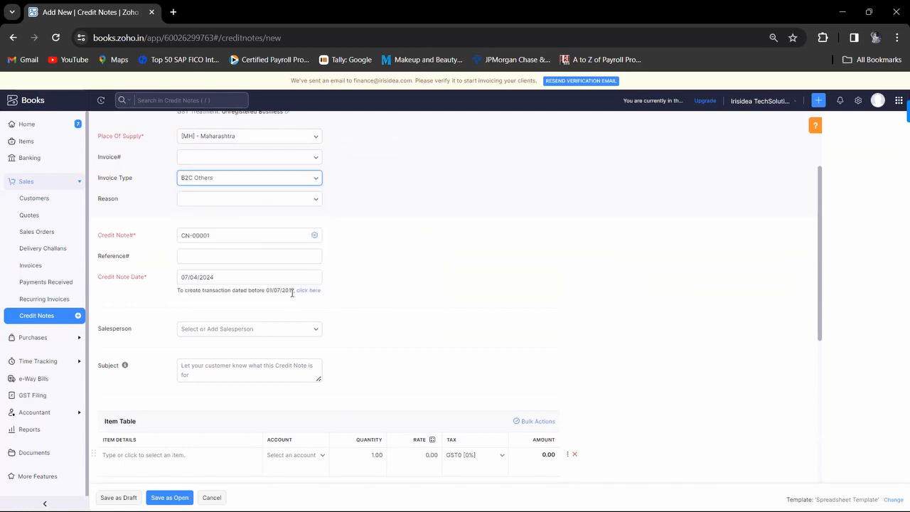
click(265, 204)
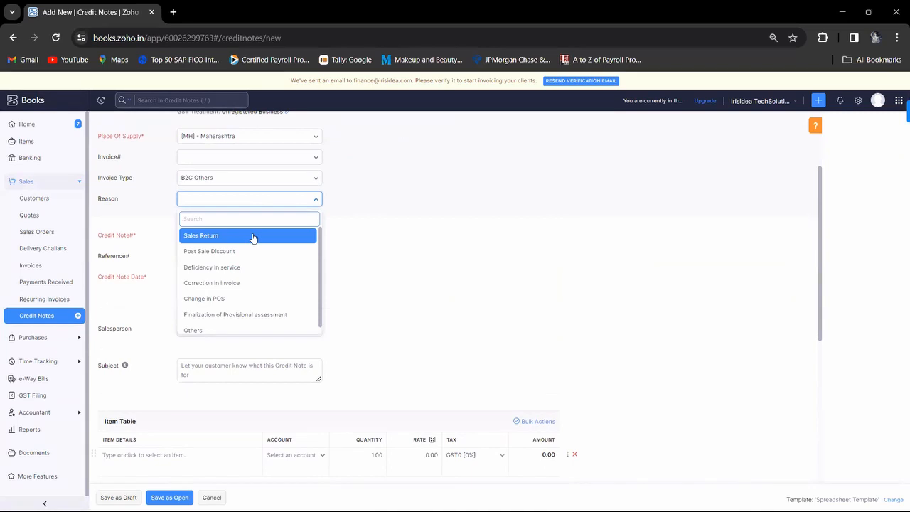
click(254, 235)
Add the Laptop item to the credit note's item table and try to save the note as open.
scroll(381, 291, down, 2)
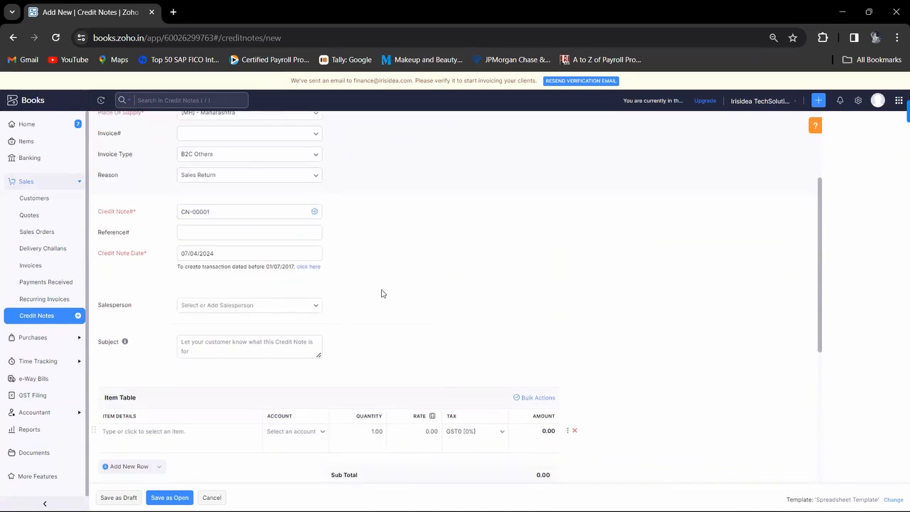
scroll(201, 303, down, 2)
click(191, 203)
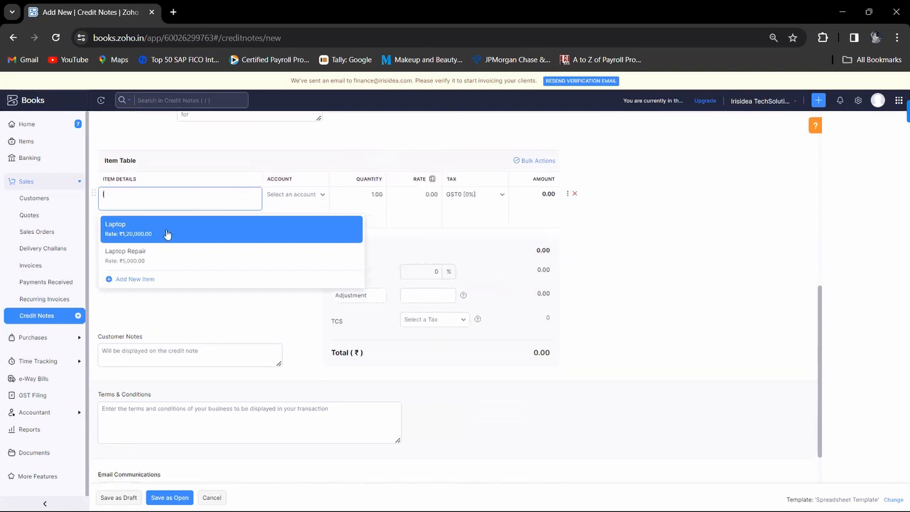
click(166, 234)
click(270, 334)
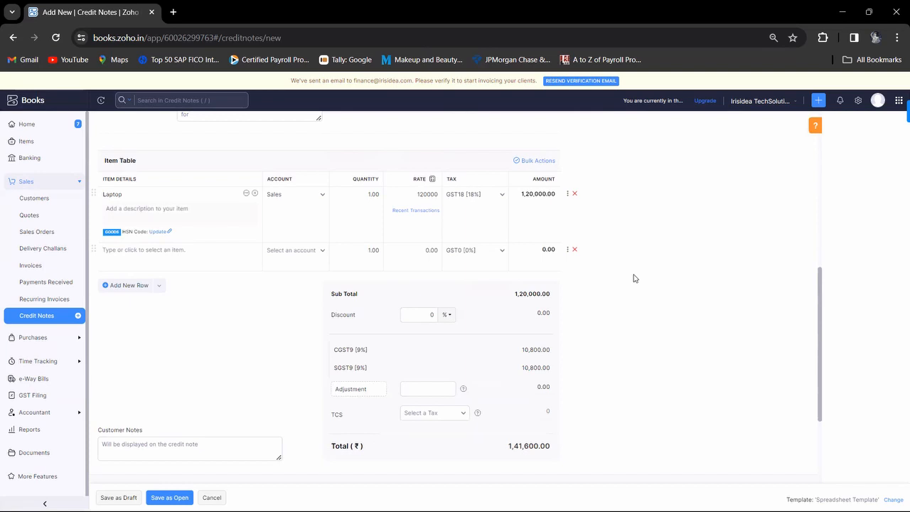
scroll(634, 278, down, 3)
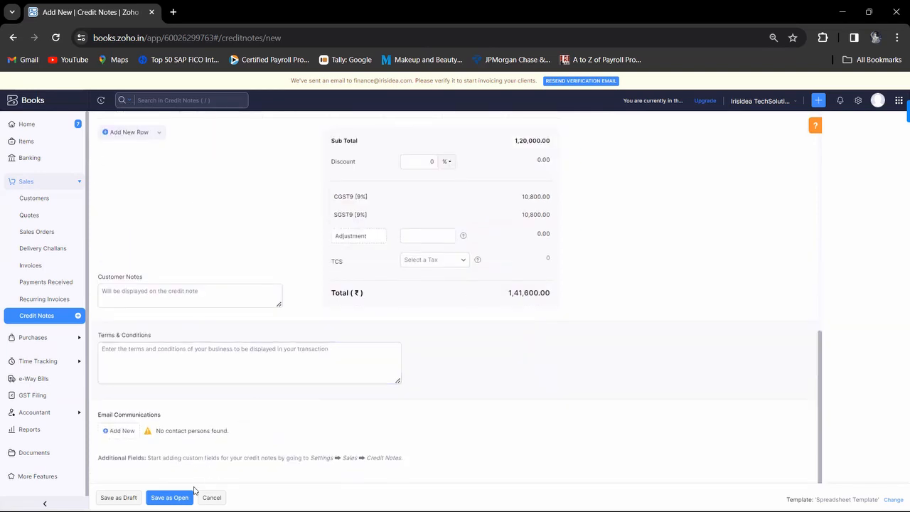
click(169, 498)
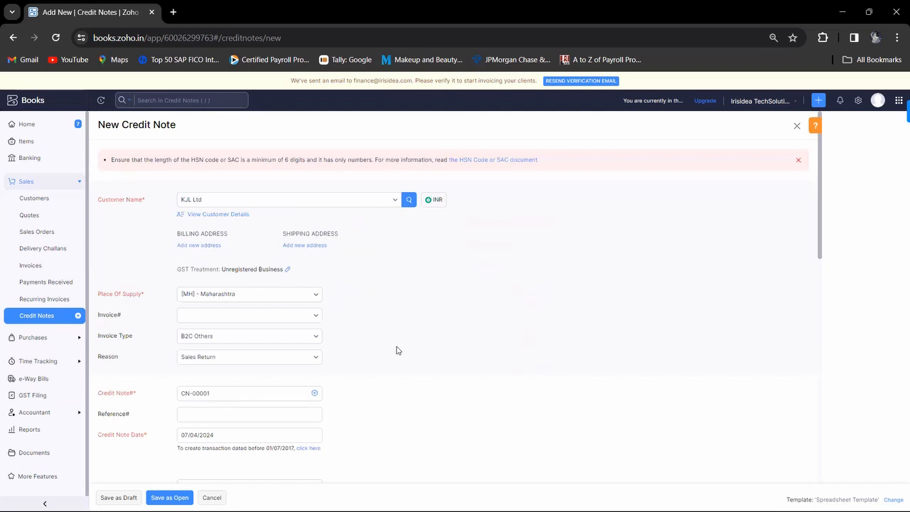
Set the Laptop item's HSN code to 847110 and save the credit note as open.
scroll(398, 350, down, 8)
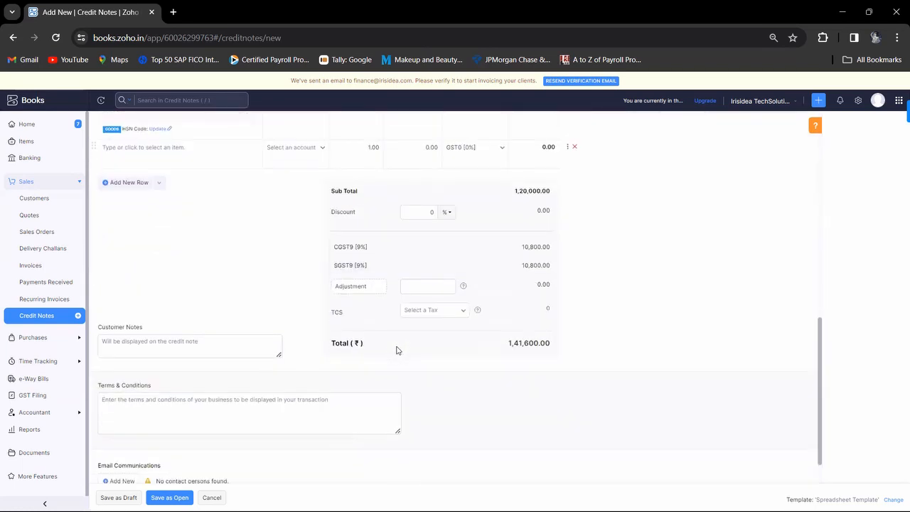
scroll(392, 333, up, 3)
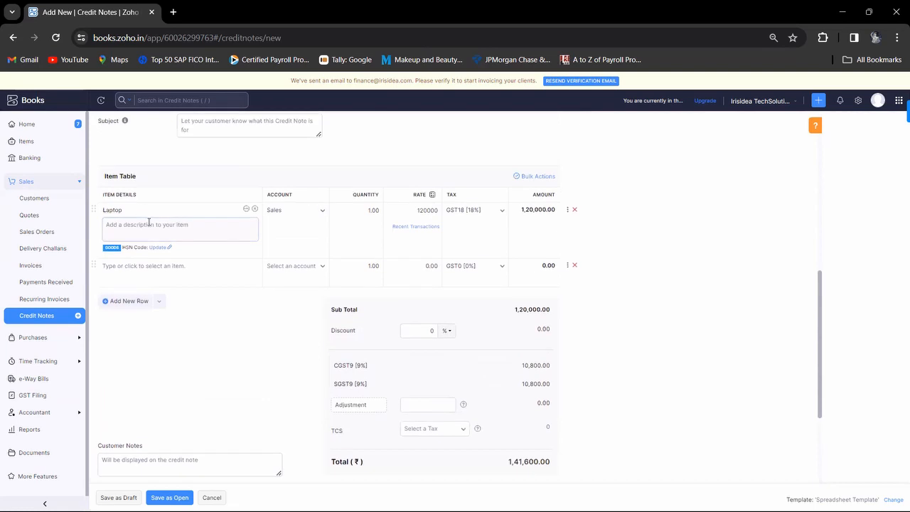
click(169, 249)
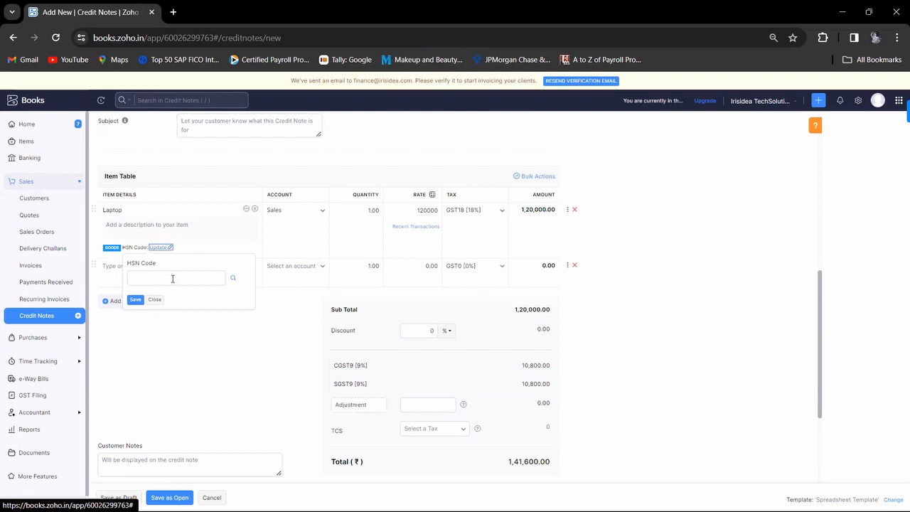
click(173, 278)
text(847110)
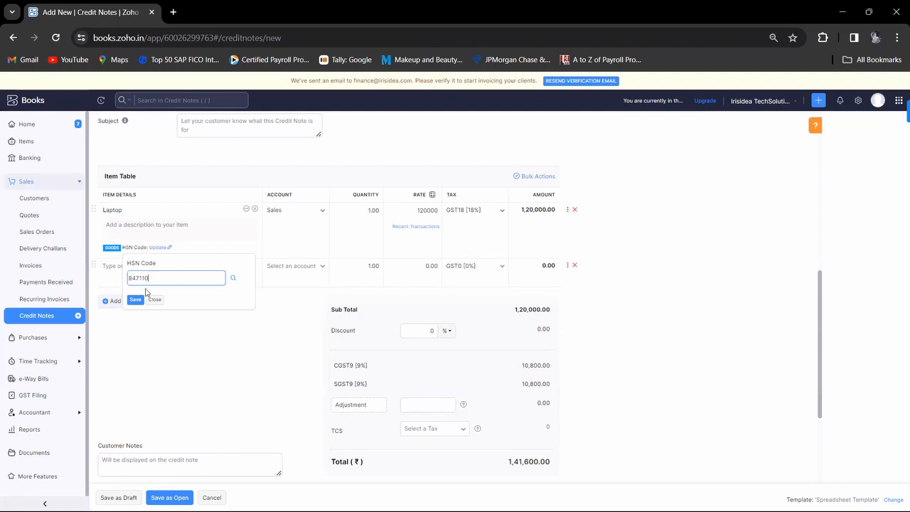
click(132, 299)
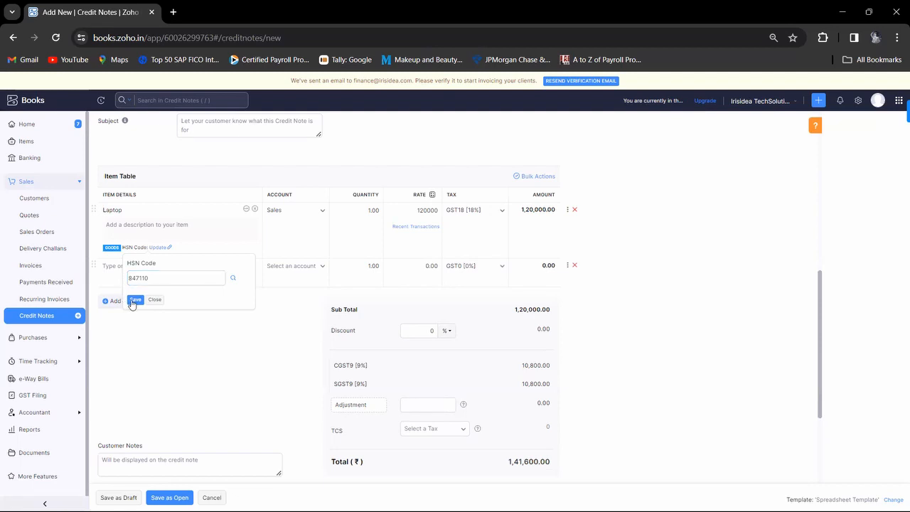
click(169, 496)
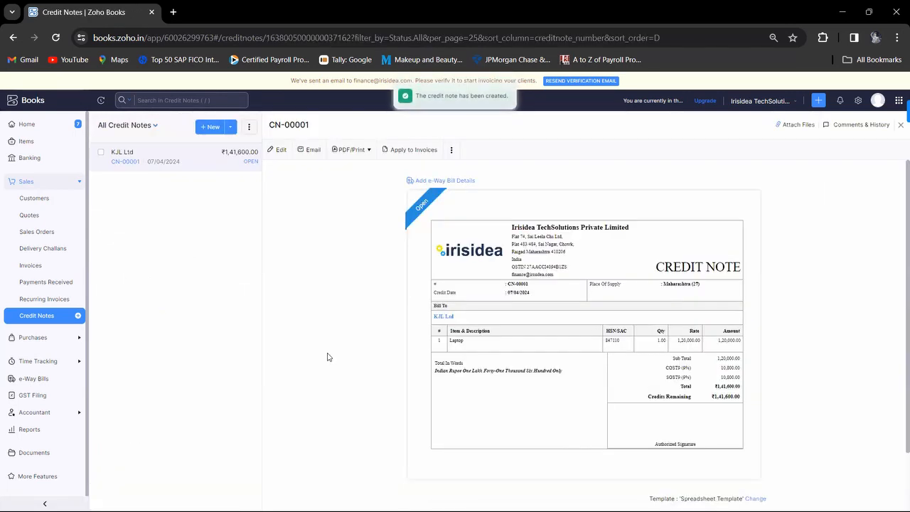
Look over the saved credit note and switch to the PowerPoint slide show about credit notes.
scroll(328, 357, down, 1)
scroll(329, 356, up, 1)
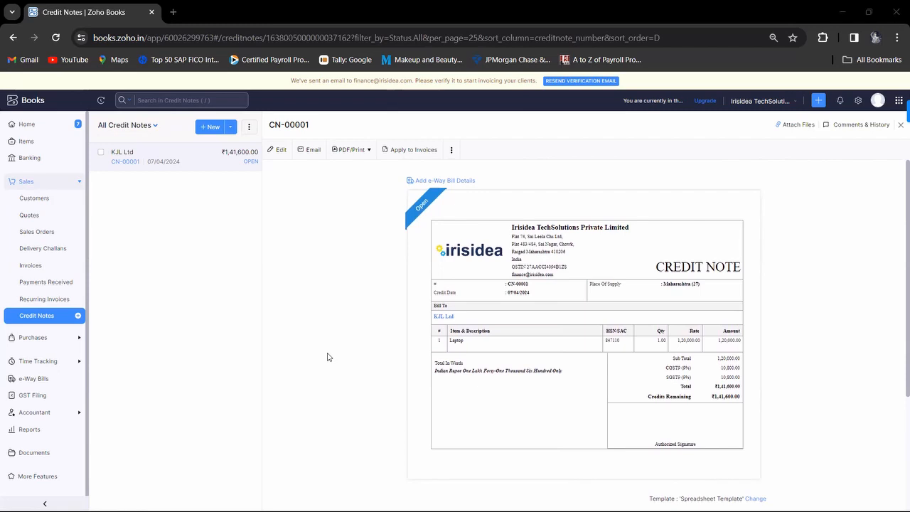
key(alt+Tab)
key(alt+Tab)
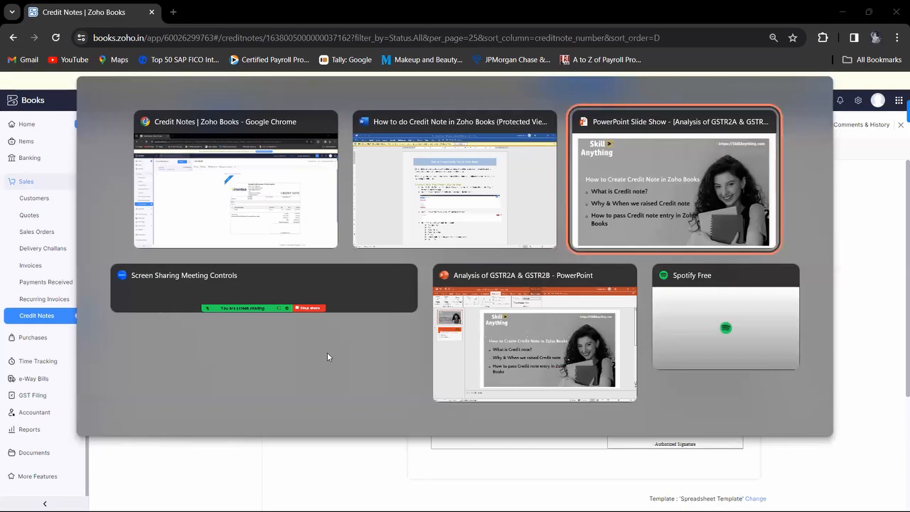